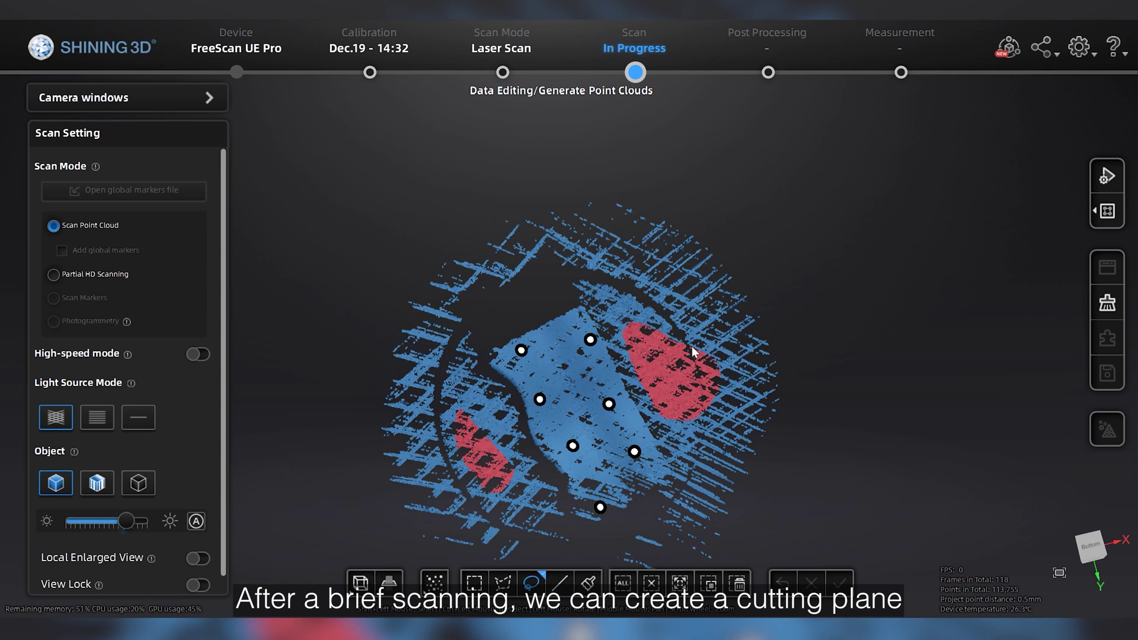
- Add a cutting plane under the part and apply it to discard the points below
left_click(389, 583)
left_click(168, 364)
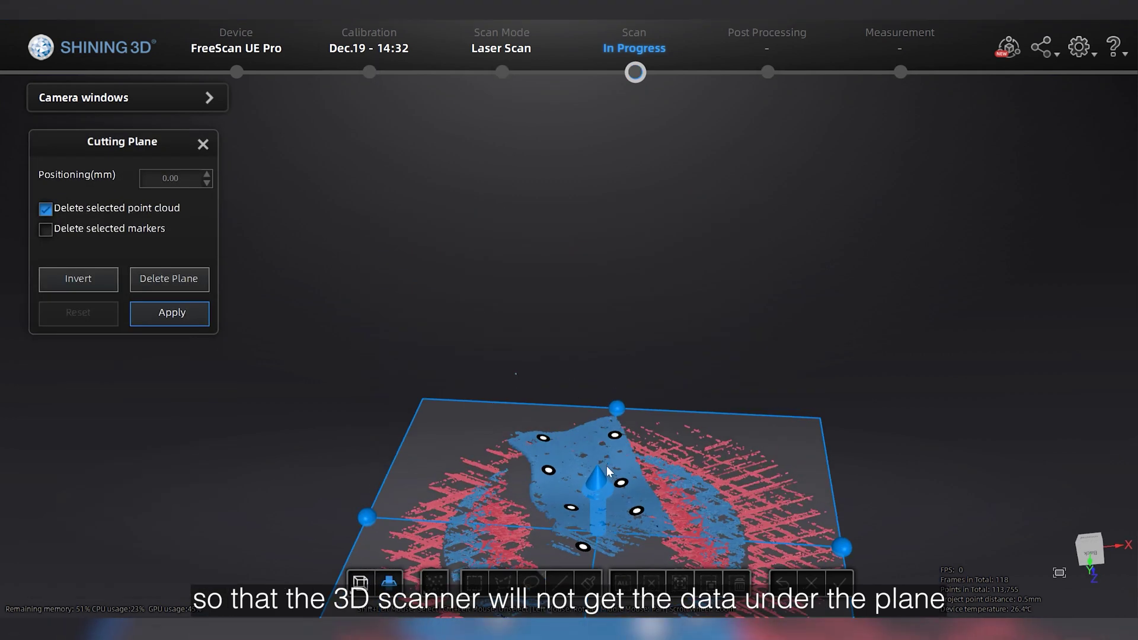
left_click(170, 313)
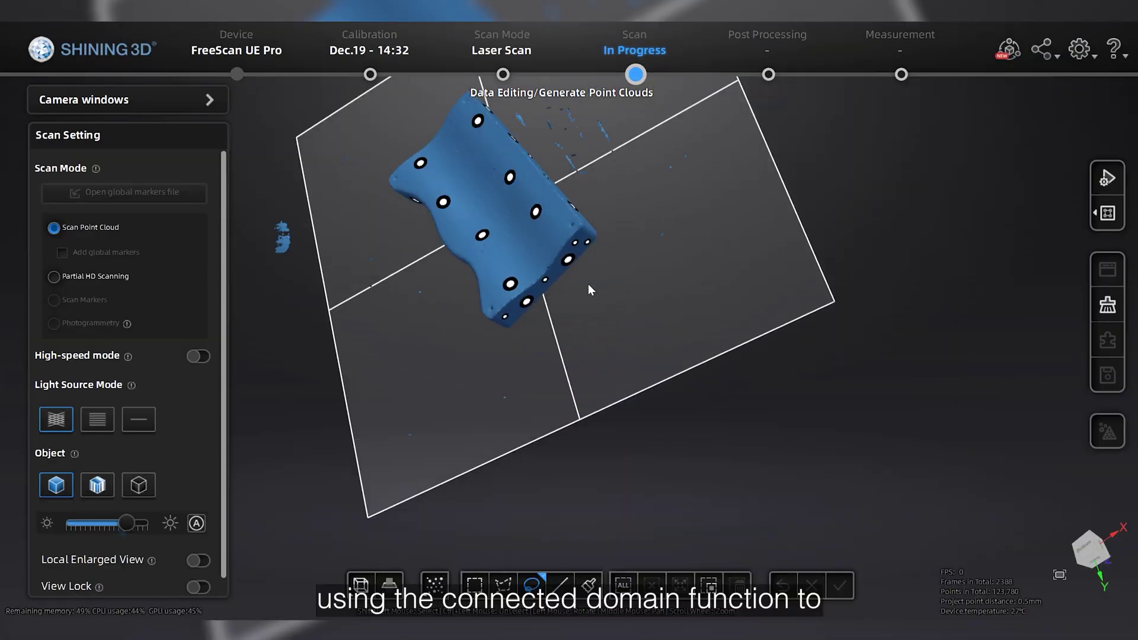
- Delete the stray floating points with Connected Domain and remove the existing cutting plane
left_click(680, 585)
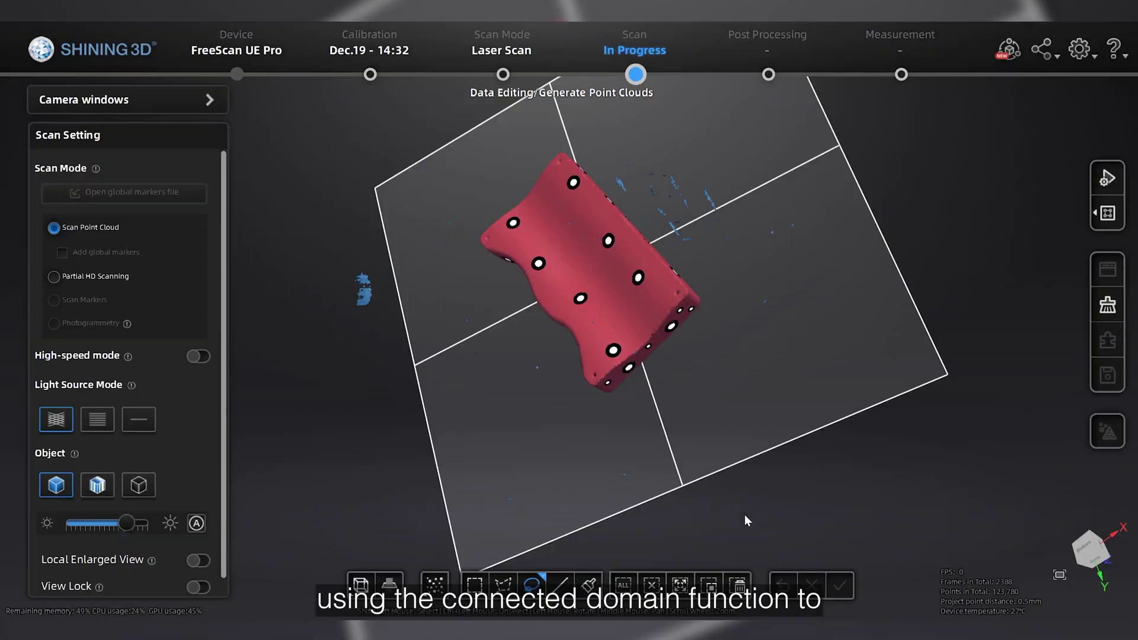
left_click(737, 585)
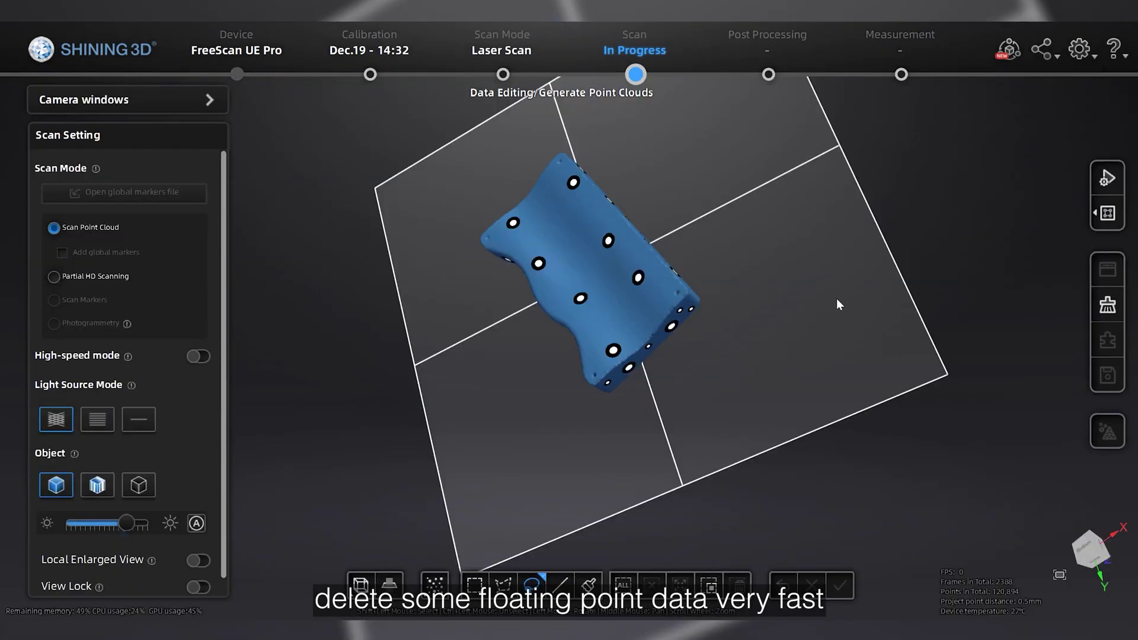
left_click(389, 585)
left_click(170, 282)
left_click(510, 363)
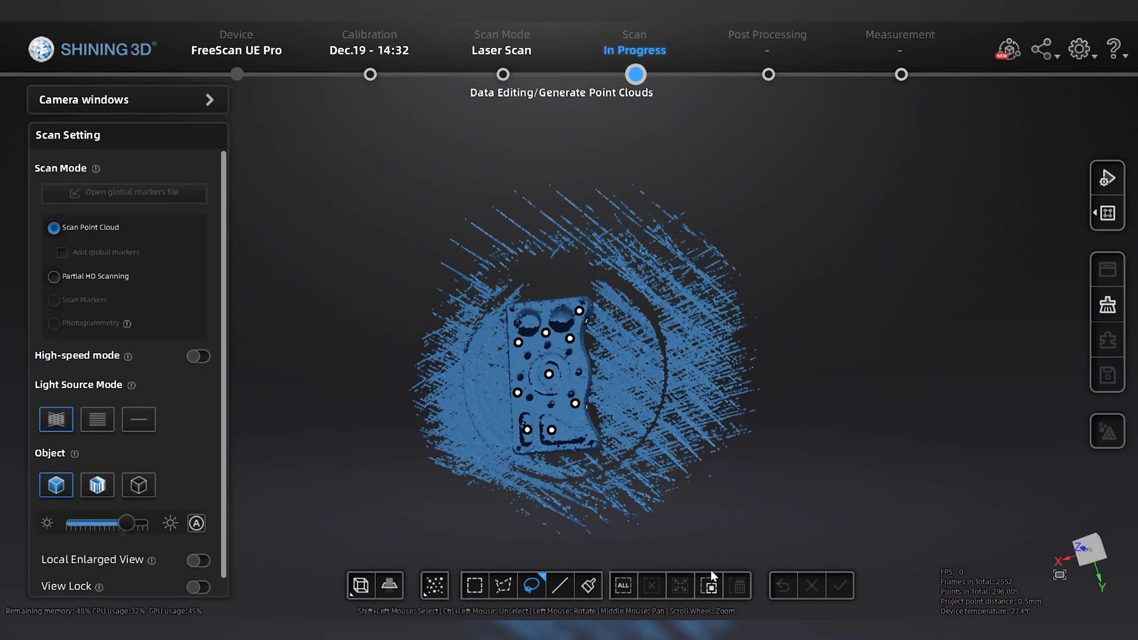
- Create a new cutting plane beneath the part and switch the laser to 1 line
scroll(653, 397, "up", 5)
left_click_drag(655, 399, 471, 356)
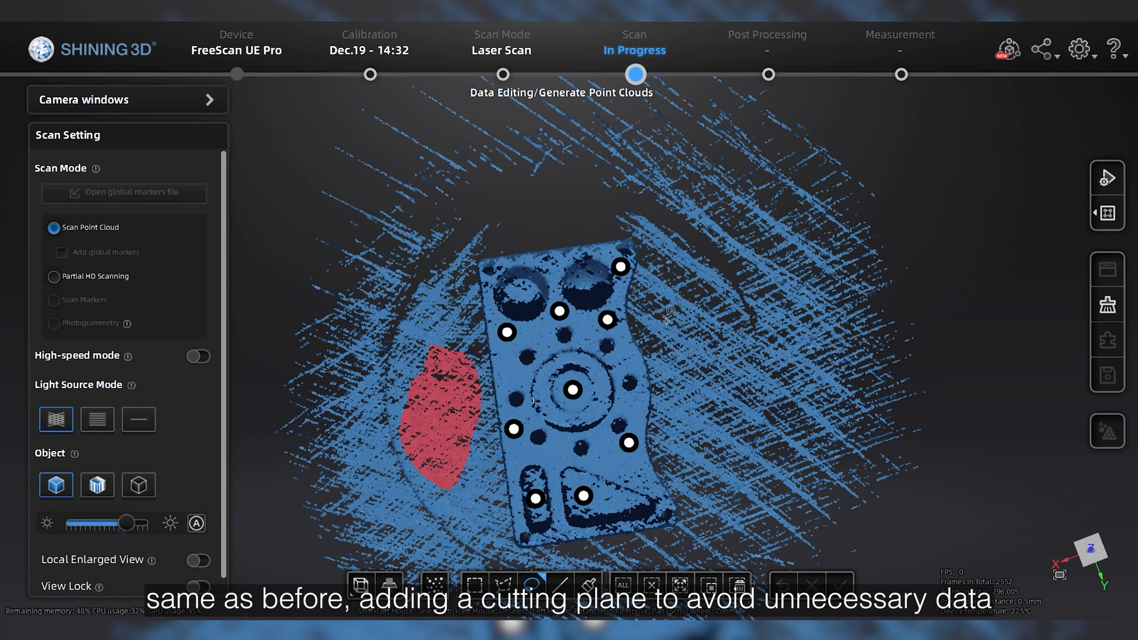
left_click(389, 584)
left_click_drag(415, 475, 527, 341)
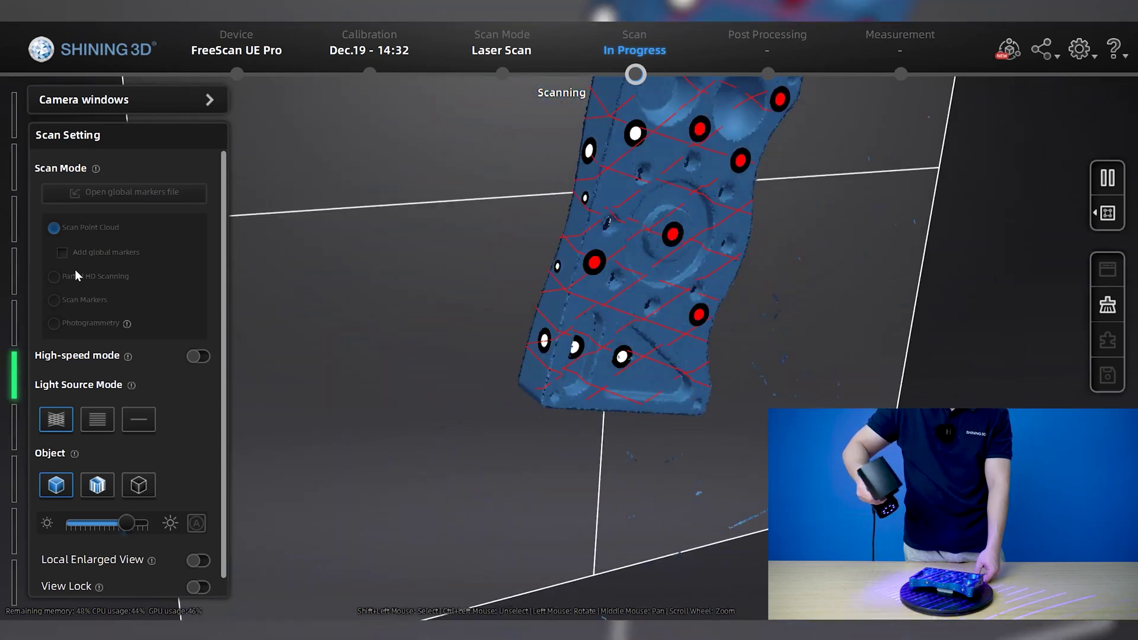
left_click(132, 415)
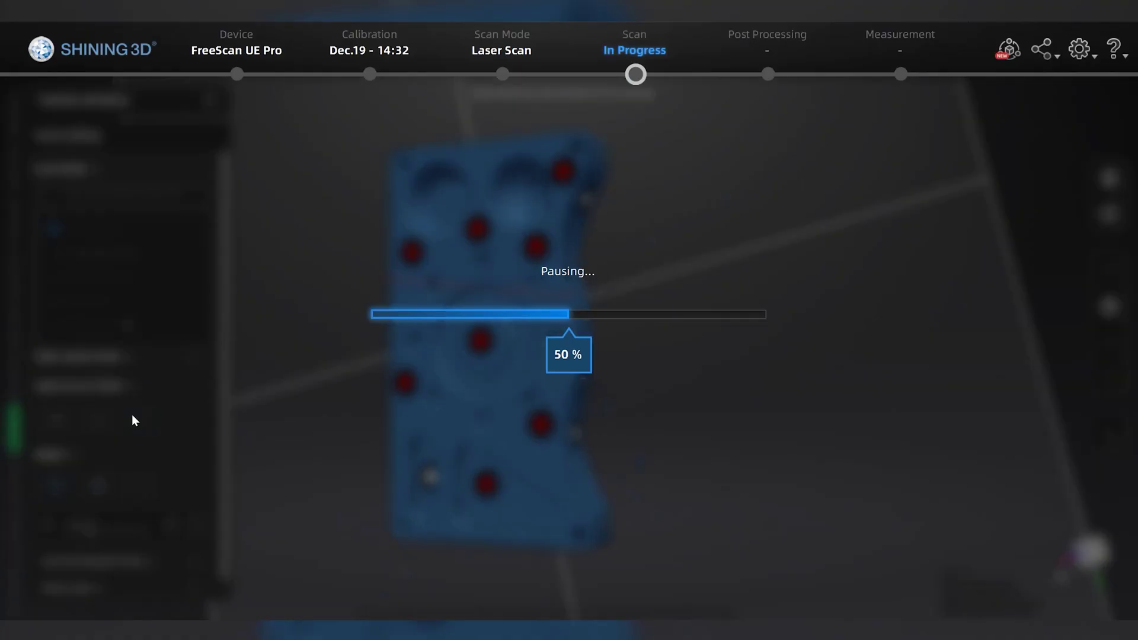
- Delete the leftover disconnected points and generate the final optimized point cloud
scroll(452, 197, "up", 3)
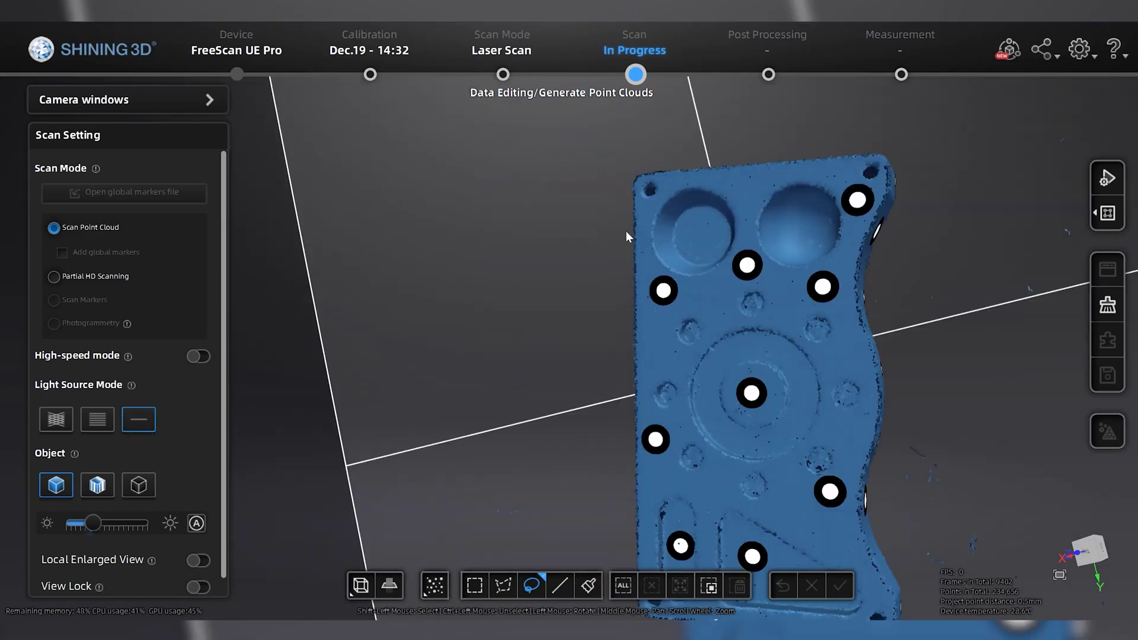
left_click(680, 587)
left_click(744, 586)
left_click(1103, 228)
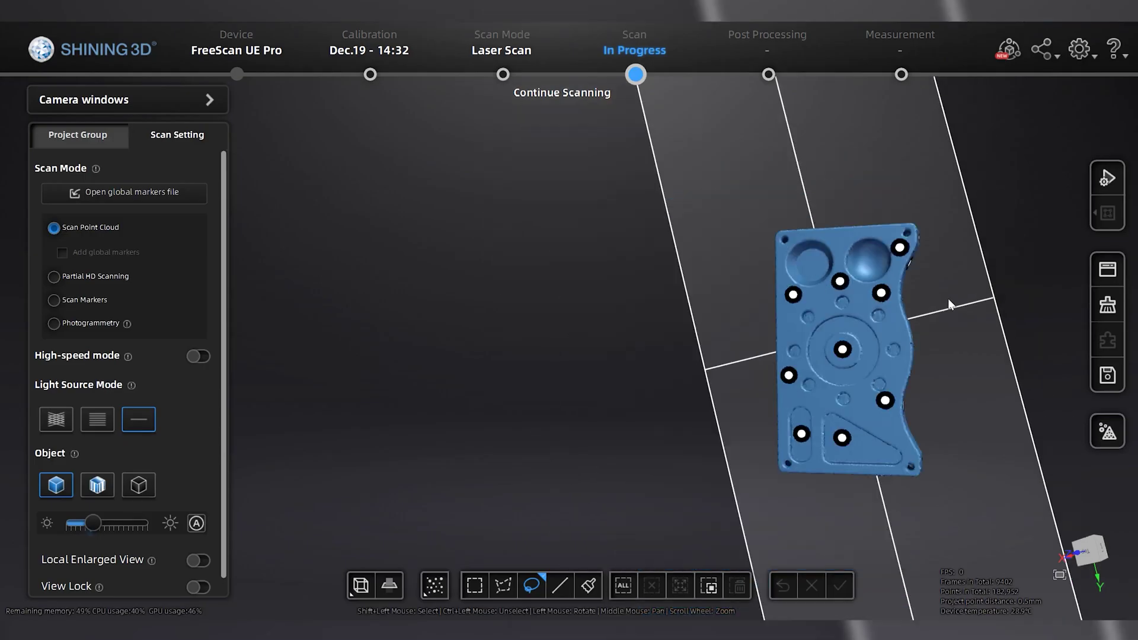
right_click(954, 336)
left_click_drag(954, 336, 818, 368)
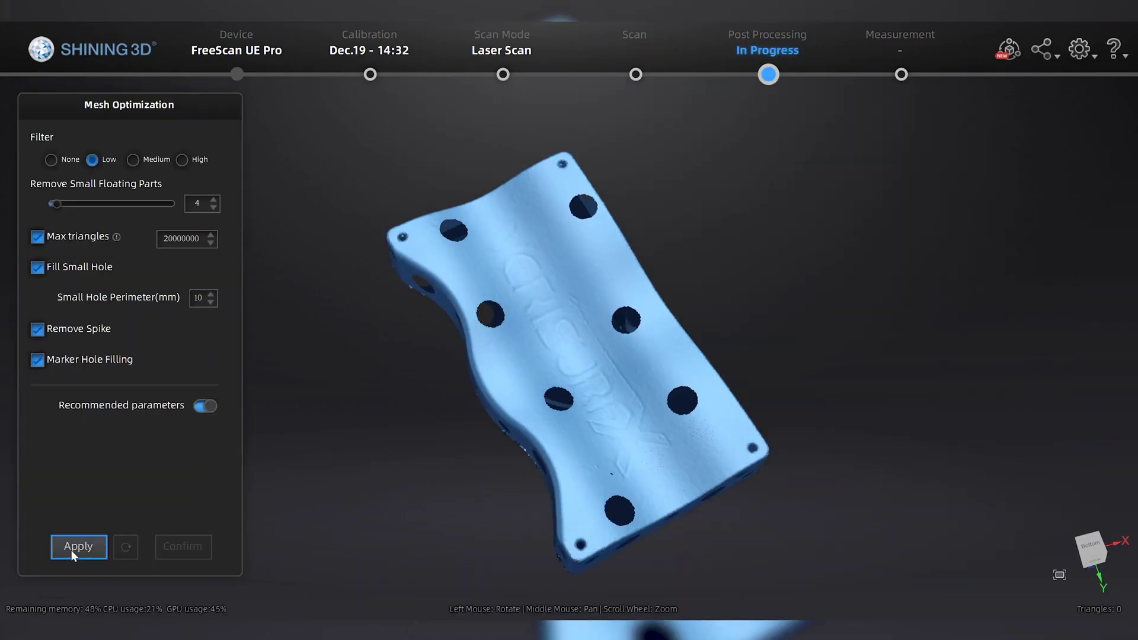
- Mesh the point cloud with Low filter and recommended parameters into 601,933 triangles
left_click(72, 551)
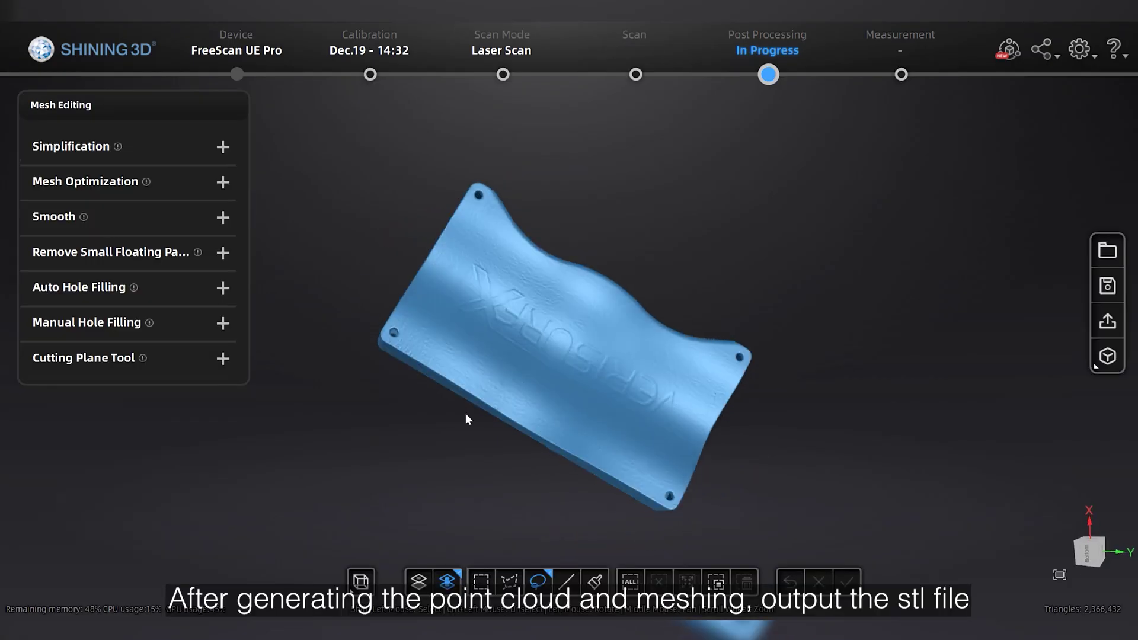
left_click_drag(771, 332, 937, 453)
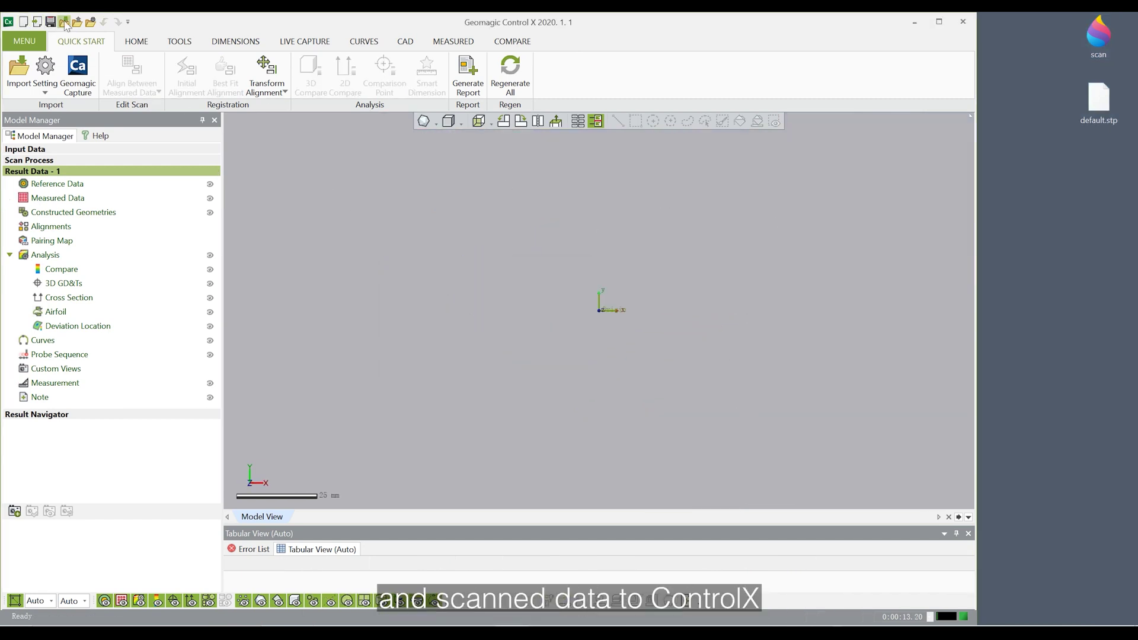
- Import default.stp and the scan file together from the Desktop
left_click(64, 23)
scroll(166, 145, "down", 3)
left_click(173, 150)
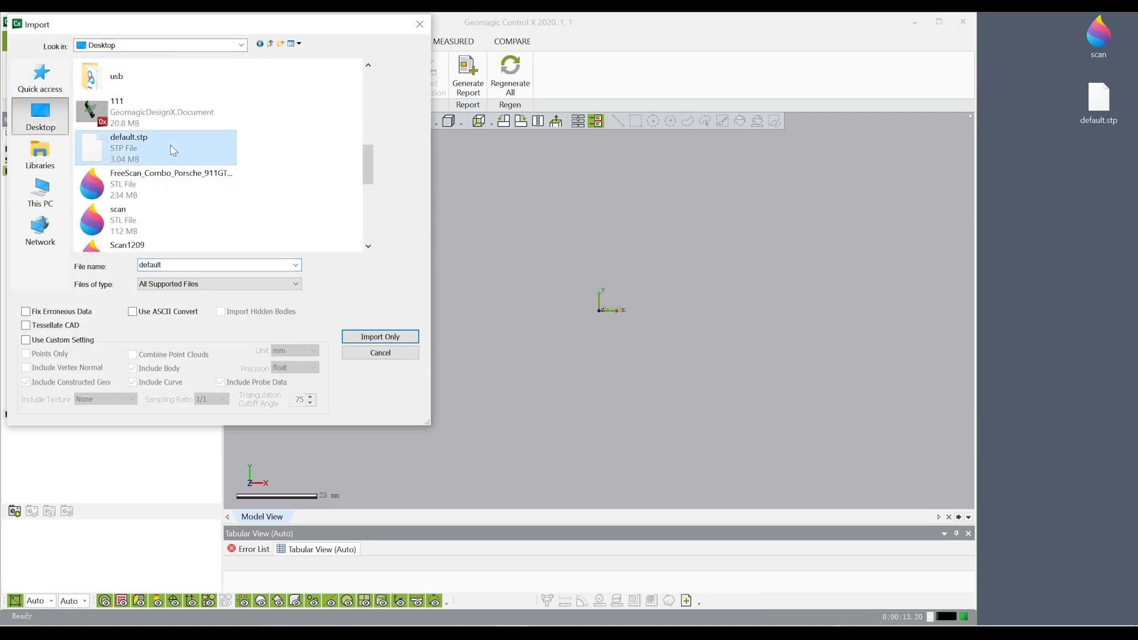
left_click(119, 213, "ctrl")
key("Return")
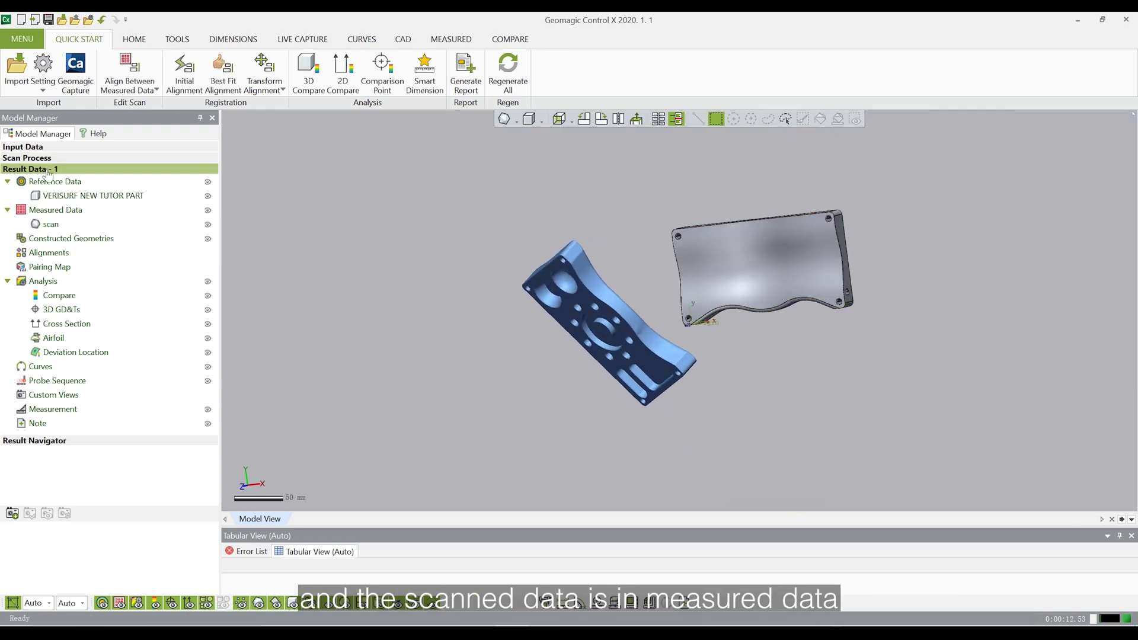
- Run a Quick initial alignment, then a default best-fit alignment of scan to CAD
left_click(186, 66)
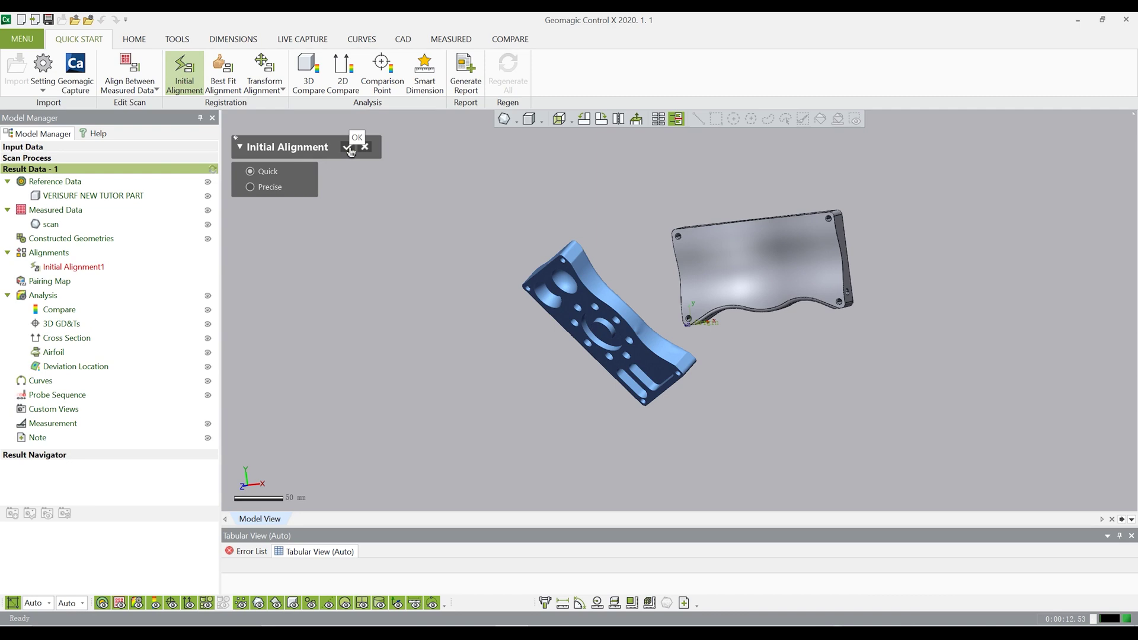
left_click(350, 150)
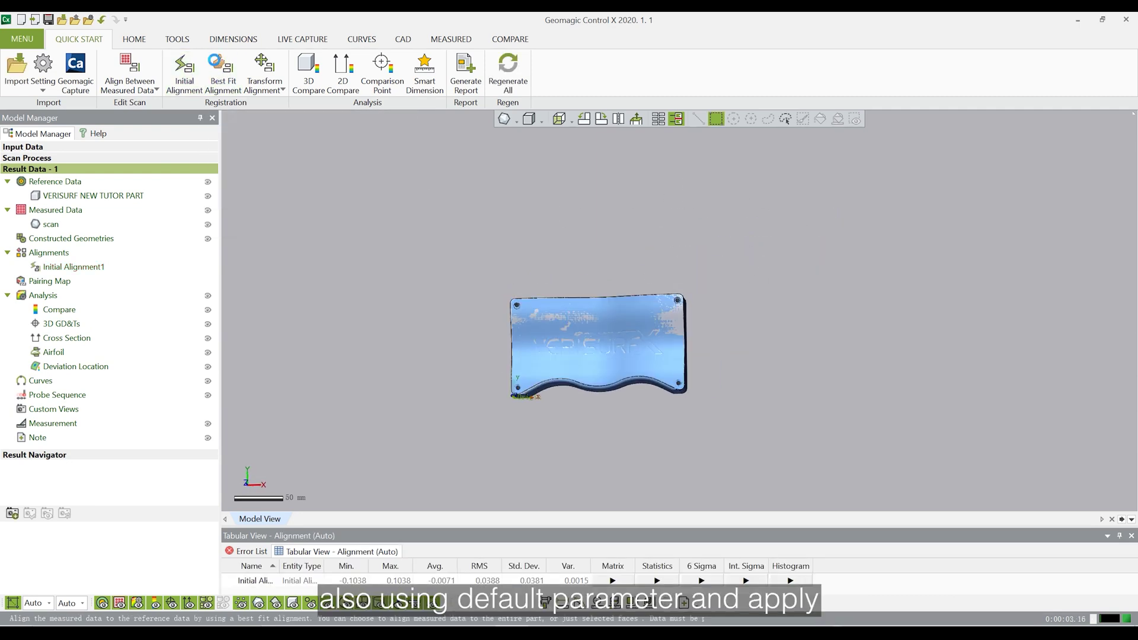
left_click(221, 68)
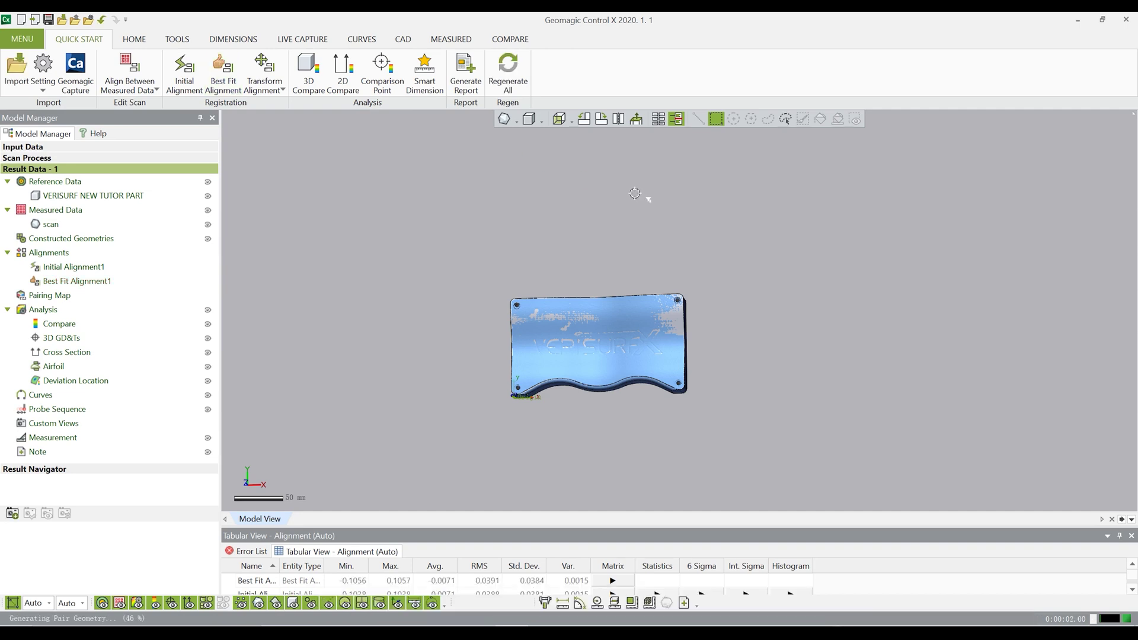
- Create 3D Compare with 1 mm max deviation and a specific tolerance of 0.02
left_click(317, 74)
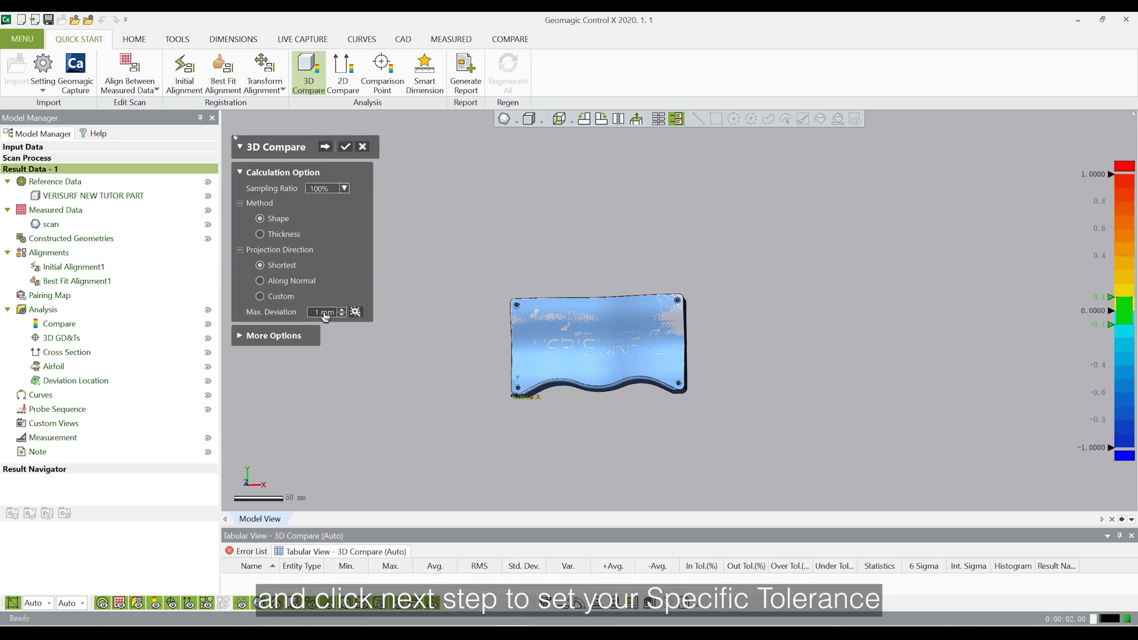
left_click(326, 147)
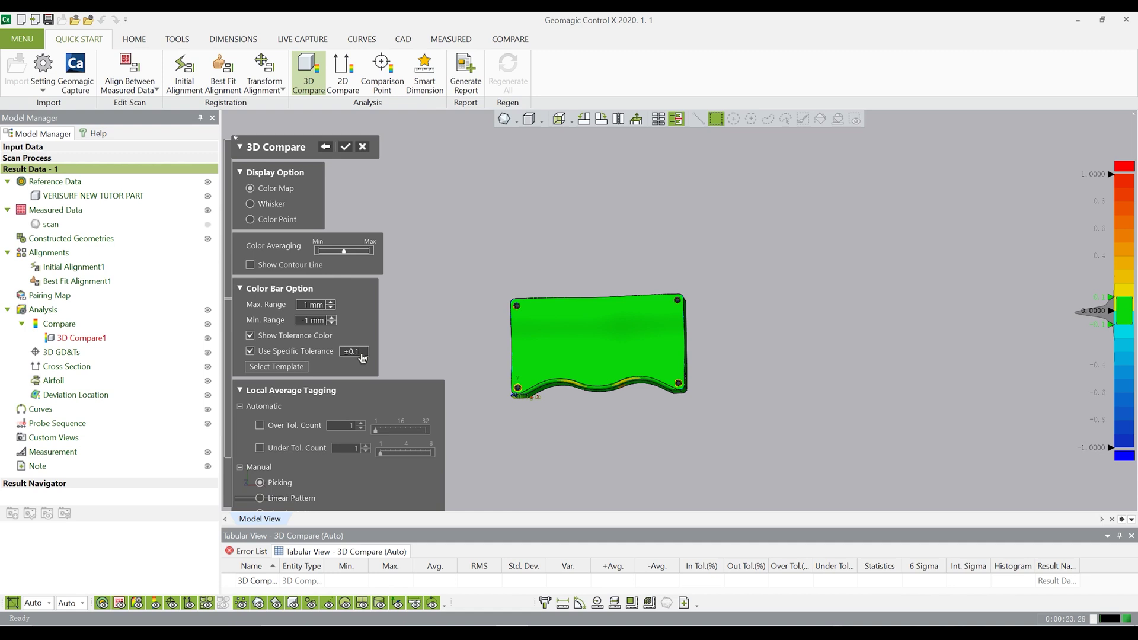
type("0")
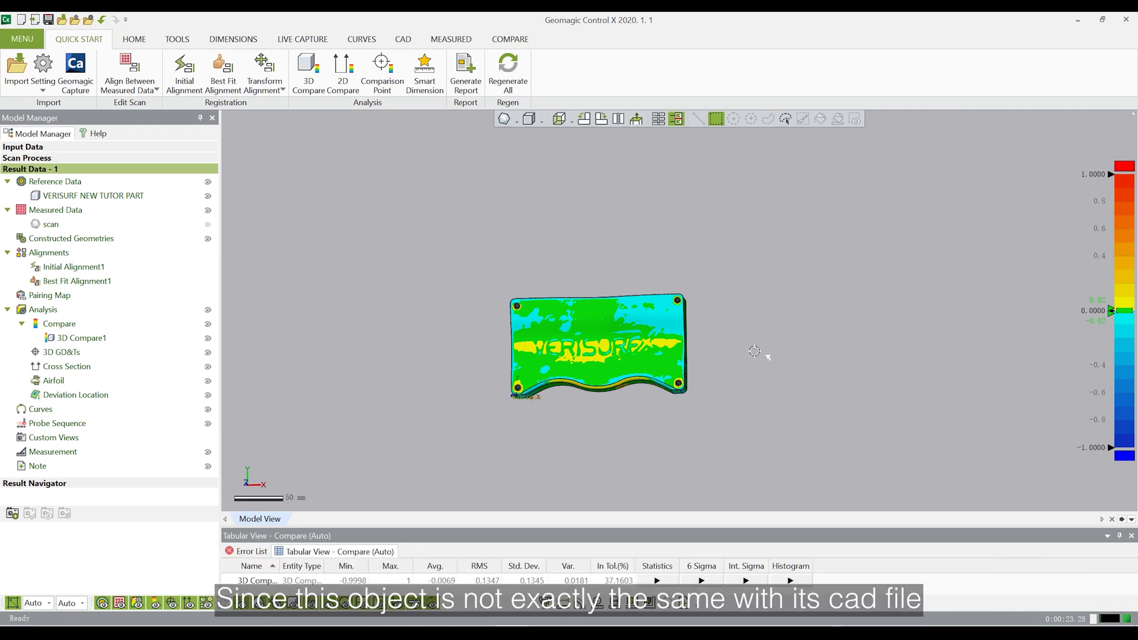
key("ctrl+0")
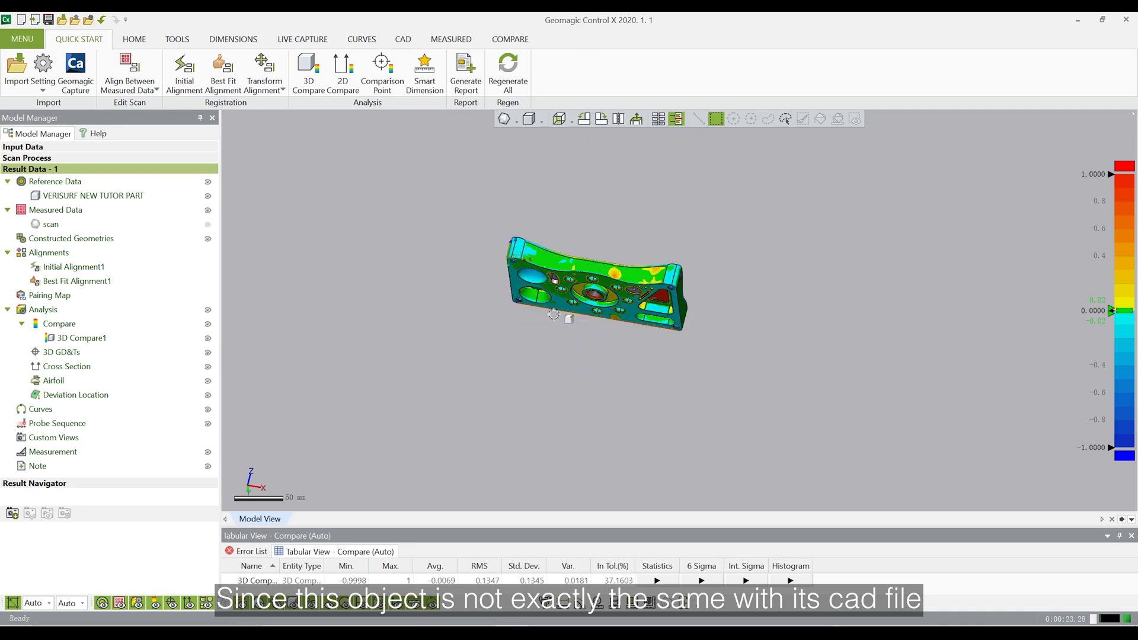
key("ctrl+5")
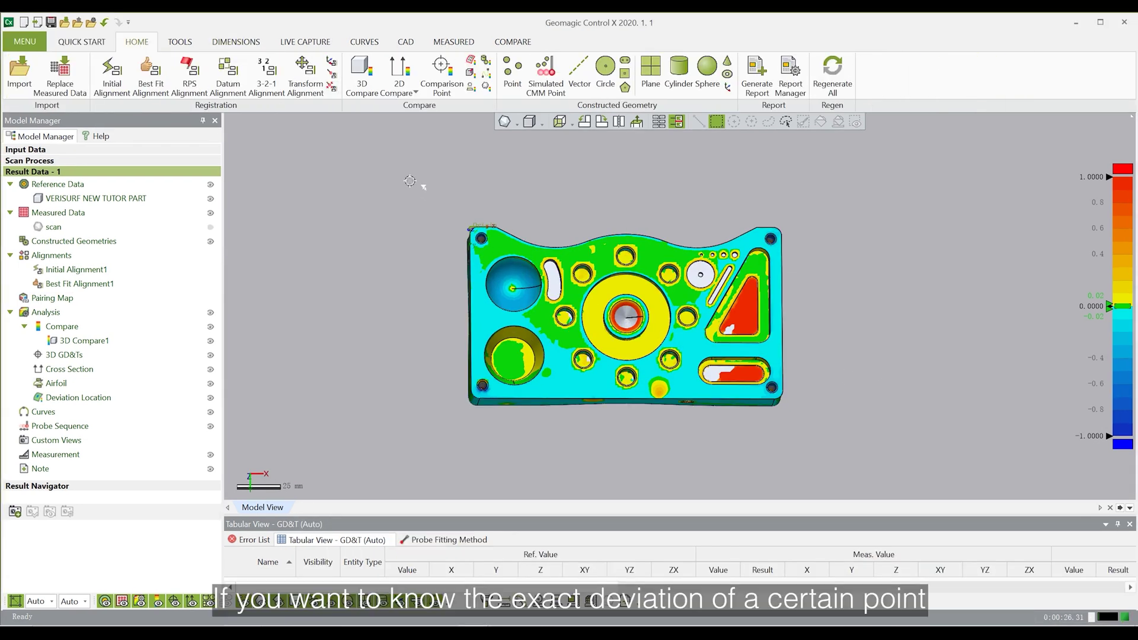
- Add comparison point CMP1 with three deviation tags on the colour map
left_click(442, 75)
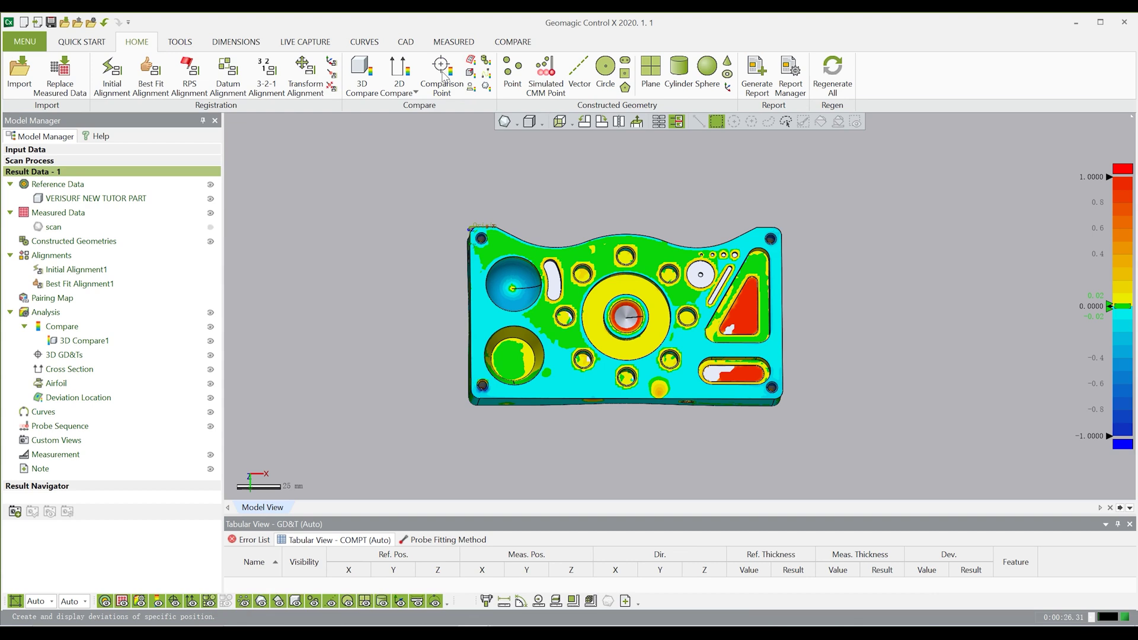
left_click(772, 350)
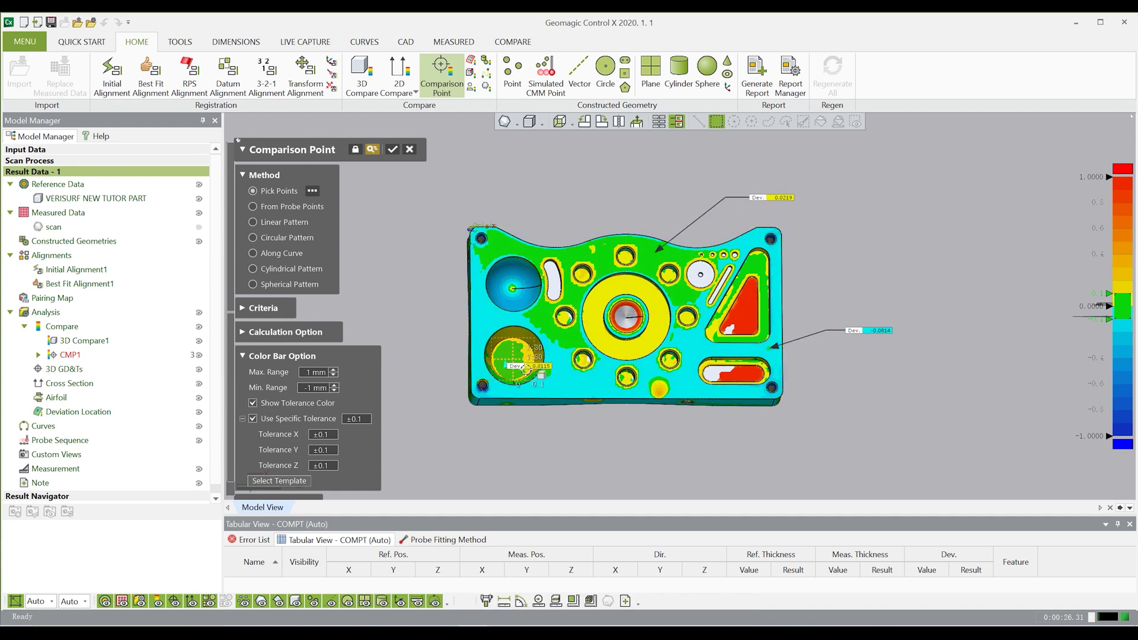
left_click(250, 43)
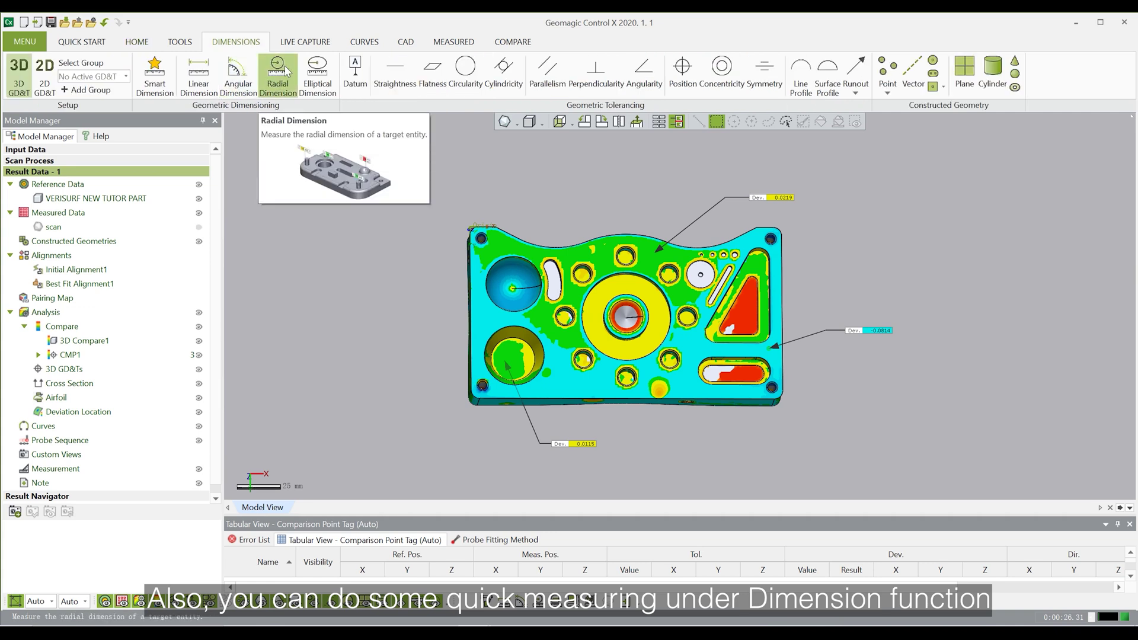
- Add a 90° angular dimension between two faces of the part
left_click(241, 72)
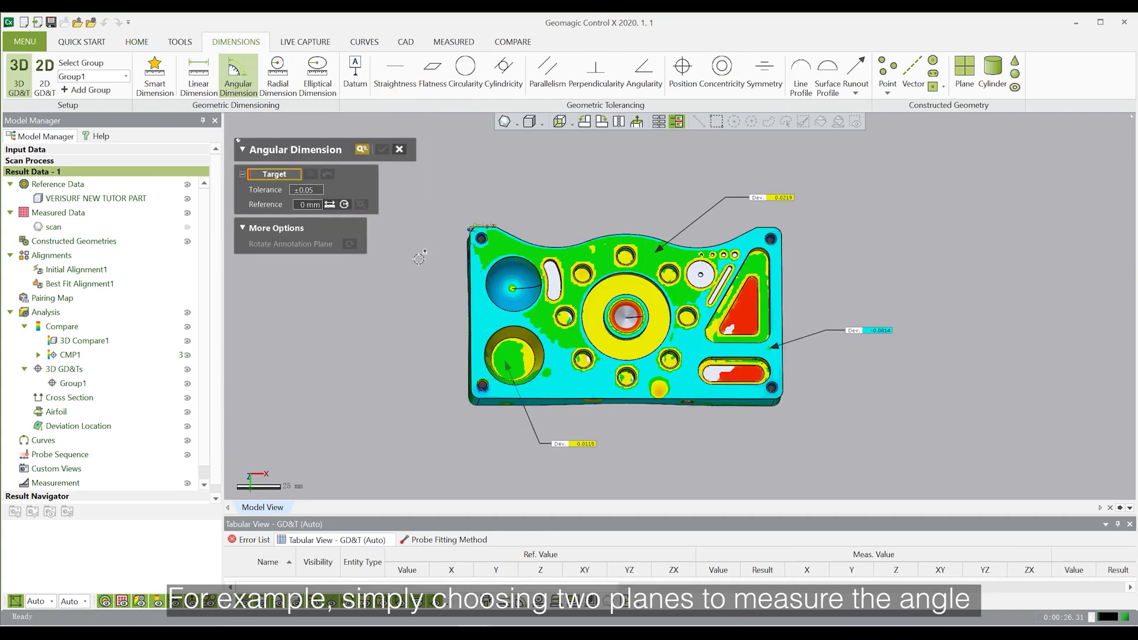
left_click(611, 408)
left_click(454, 328)
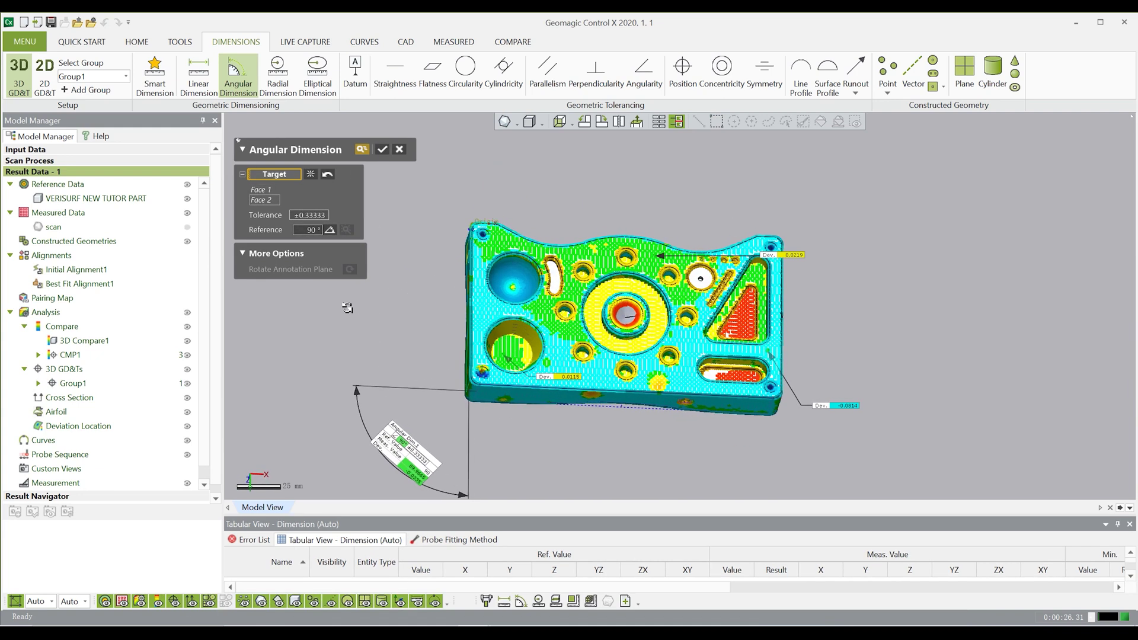
left_click(382, 150)
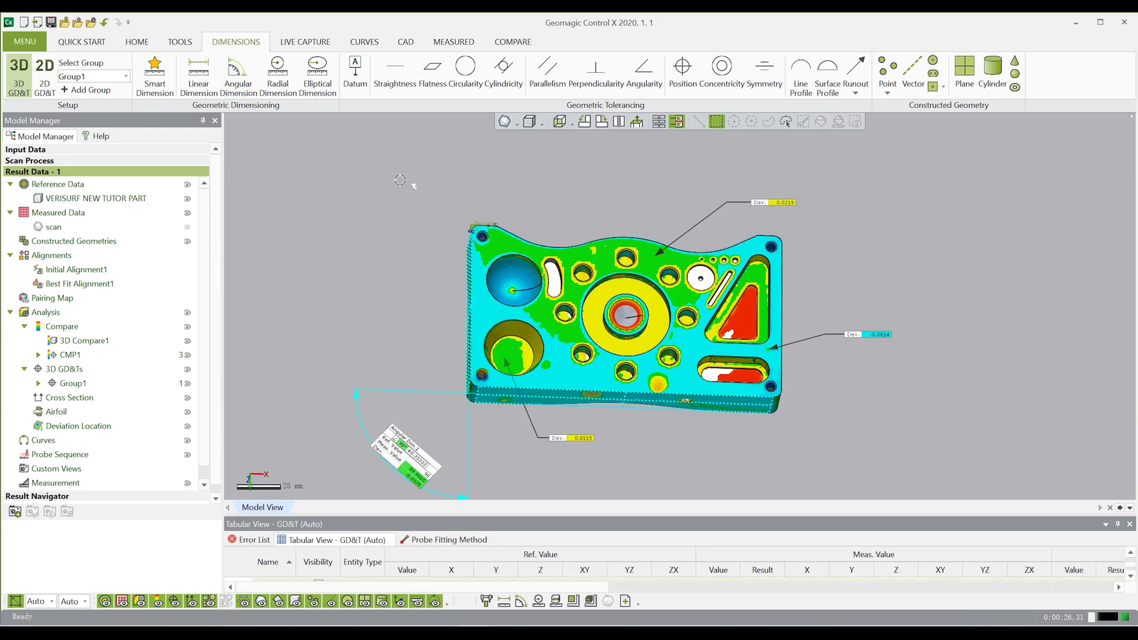
- Add a radial dimension (31.75 mm) on the large upper-left hole
left_click(278, 83)
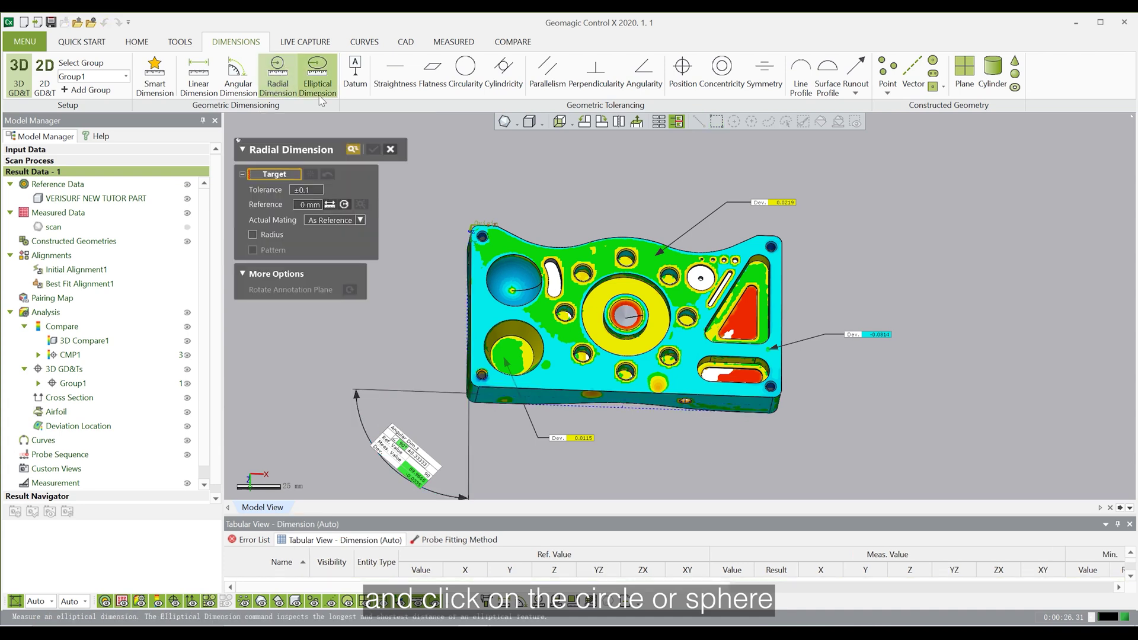
left_click(527, 288)
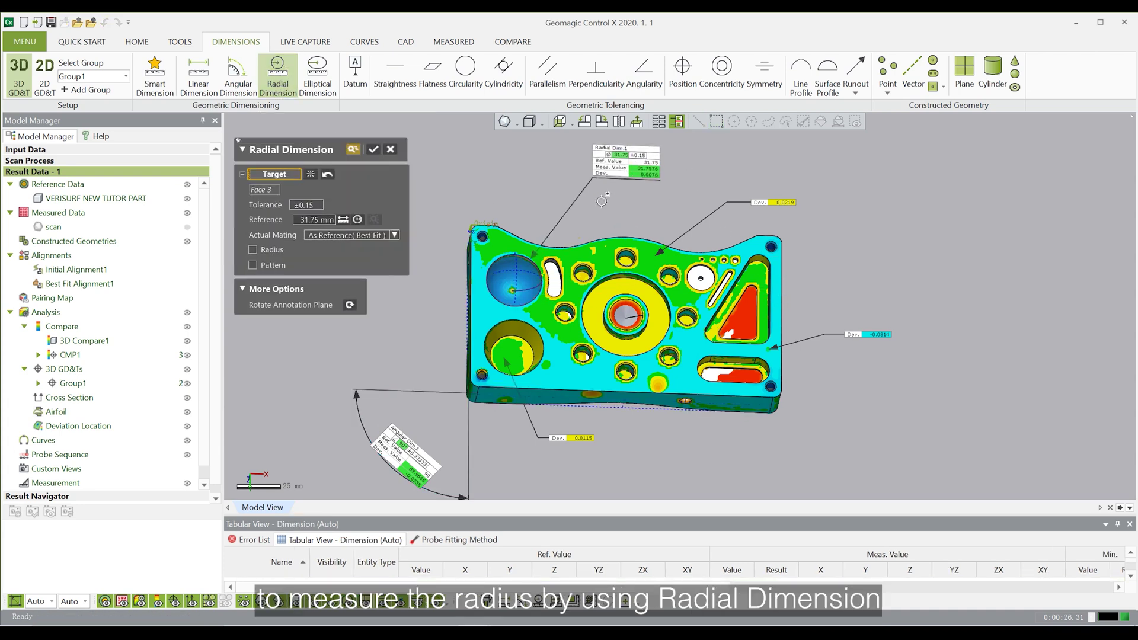
left_click(374, 149)
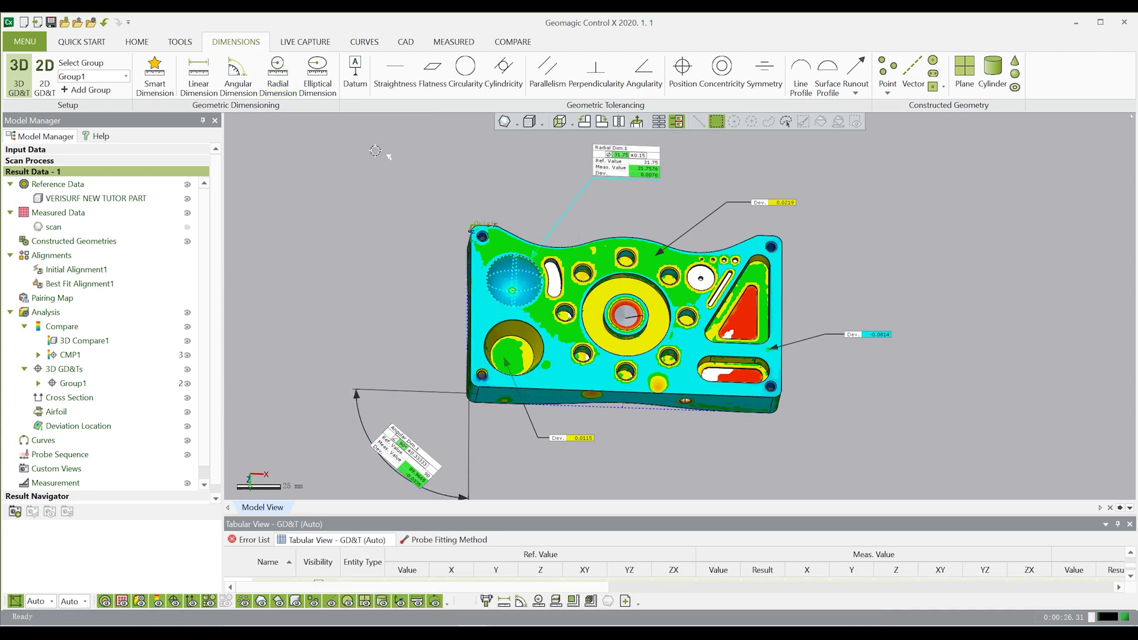
- Replace the started flatness callout with 0.3 mm circularity callouts on two holes
left_click(432, 87)
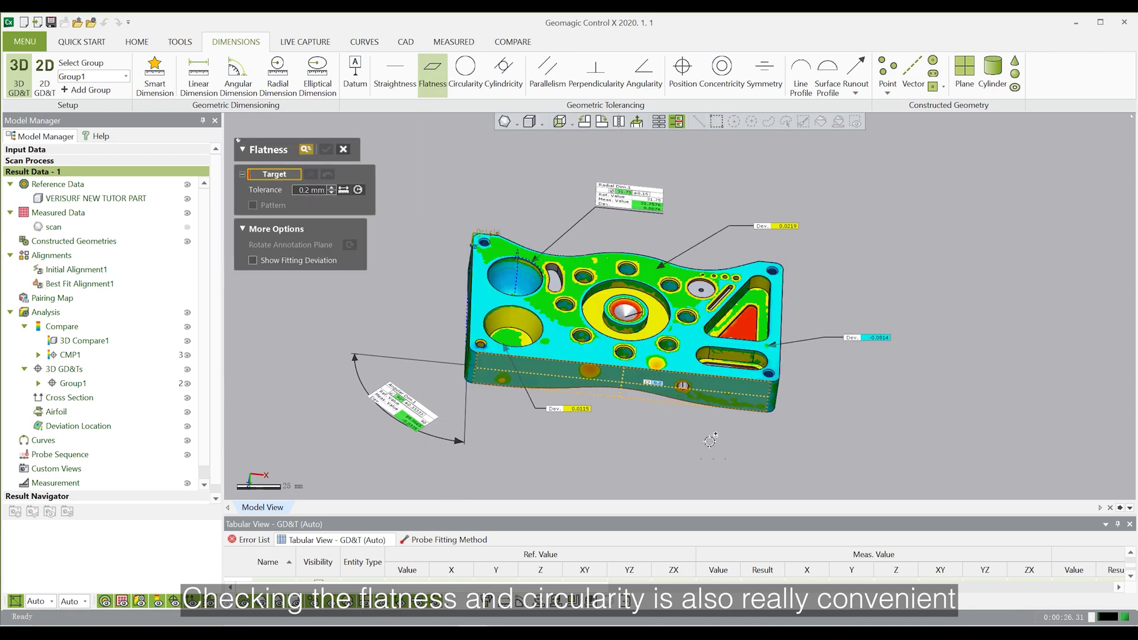
right_click_drag(693, 443, 831, 433)
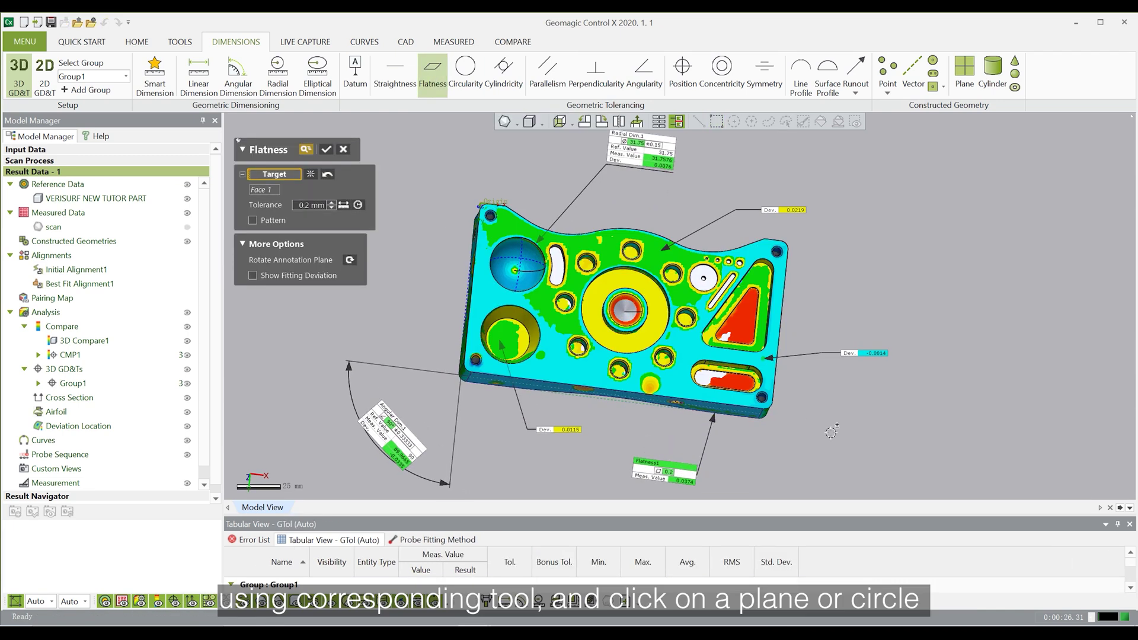
left_click(474, 77)
left_click(541, 347)
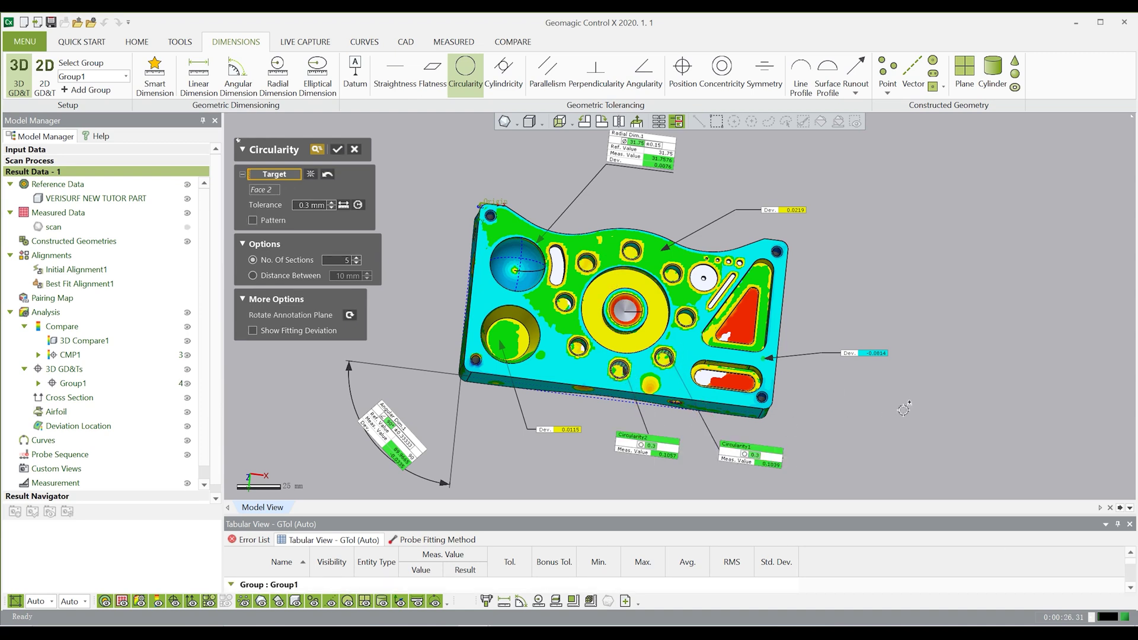
left_click(337, 151)
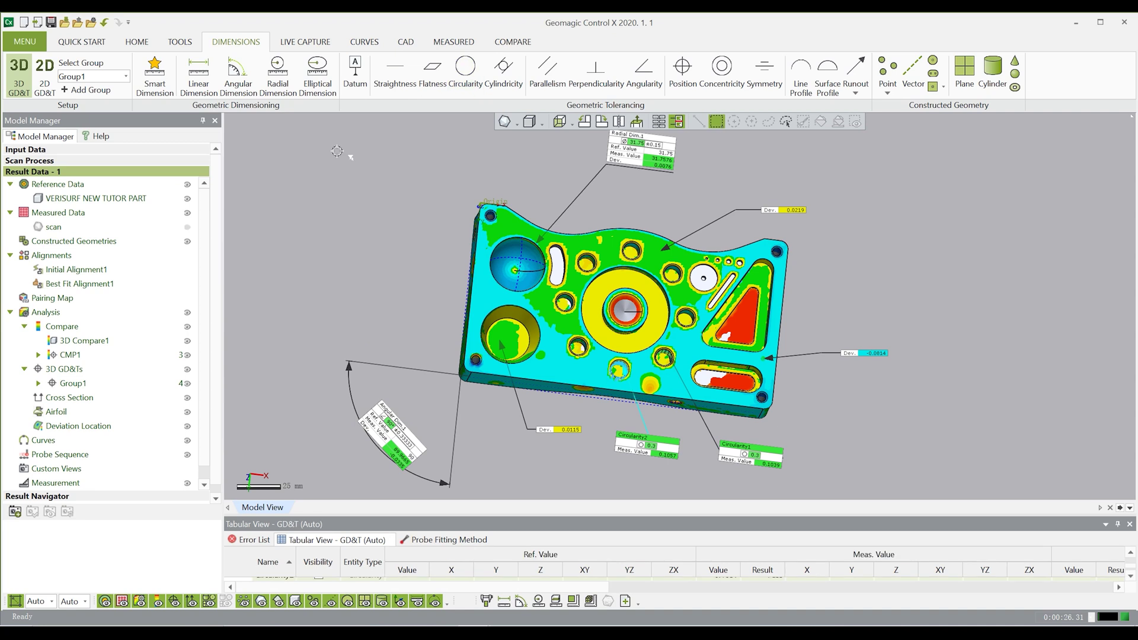
- Generate the inspection report, accepting the report settings
left_click(137, 43)
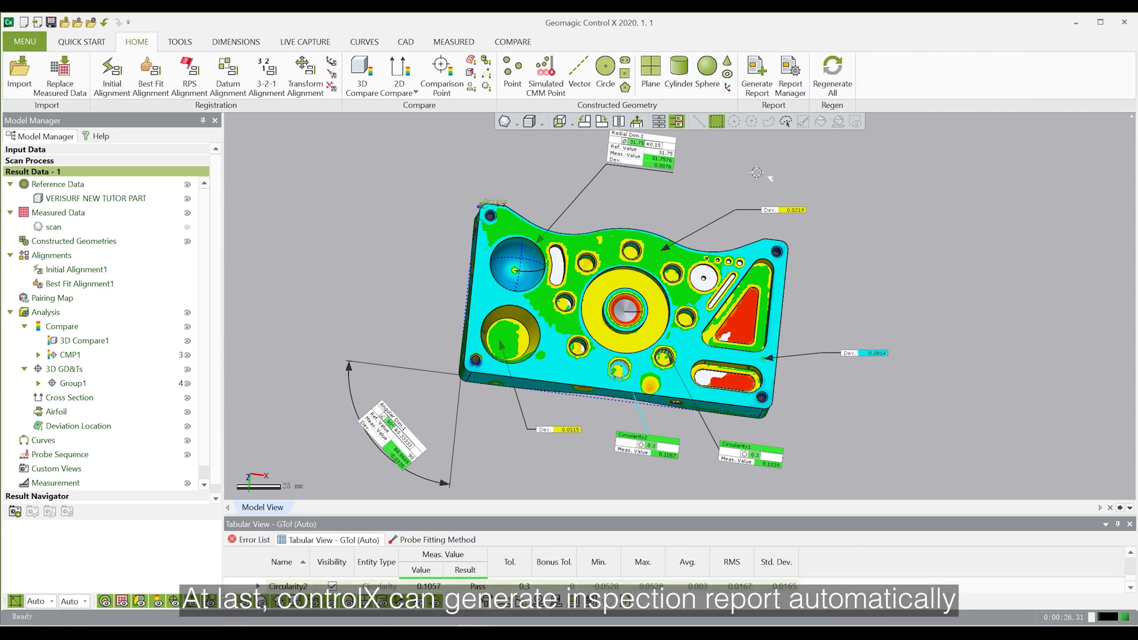
left_click(756, 83)
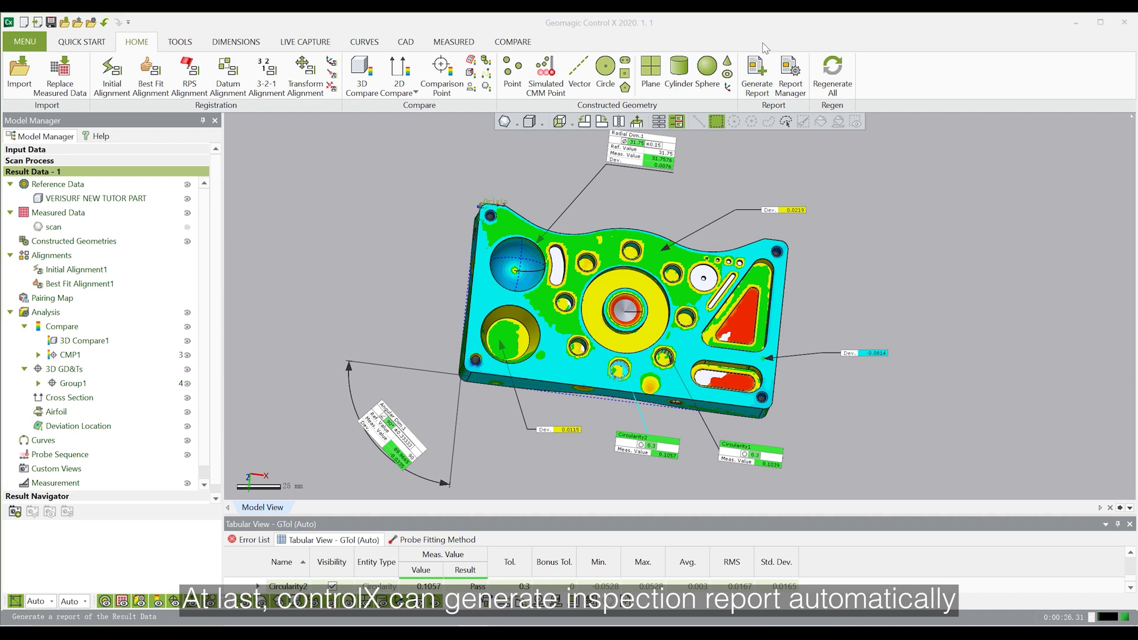
left_click(576, 441)
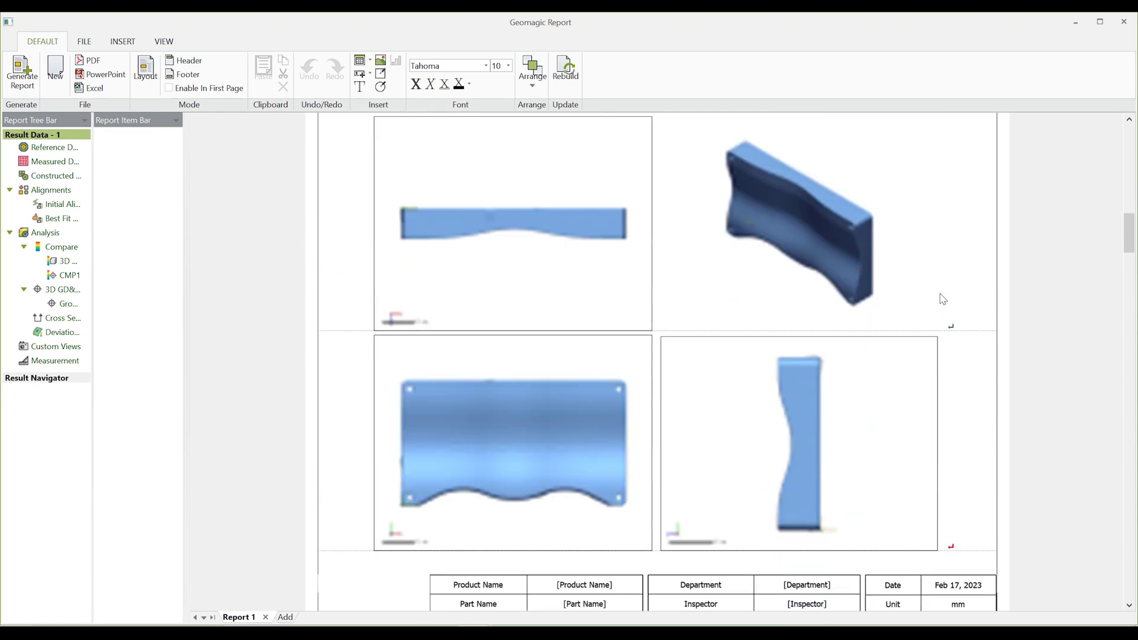
- Scroll past the Best Fit Alignment1, 3D Compare1 and CMP1 pages to the Group1 dimension and circularity tables
scroll(943, 300, "down", 15)
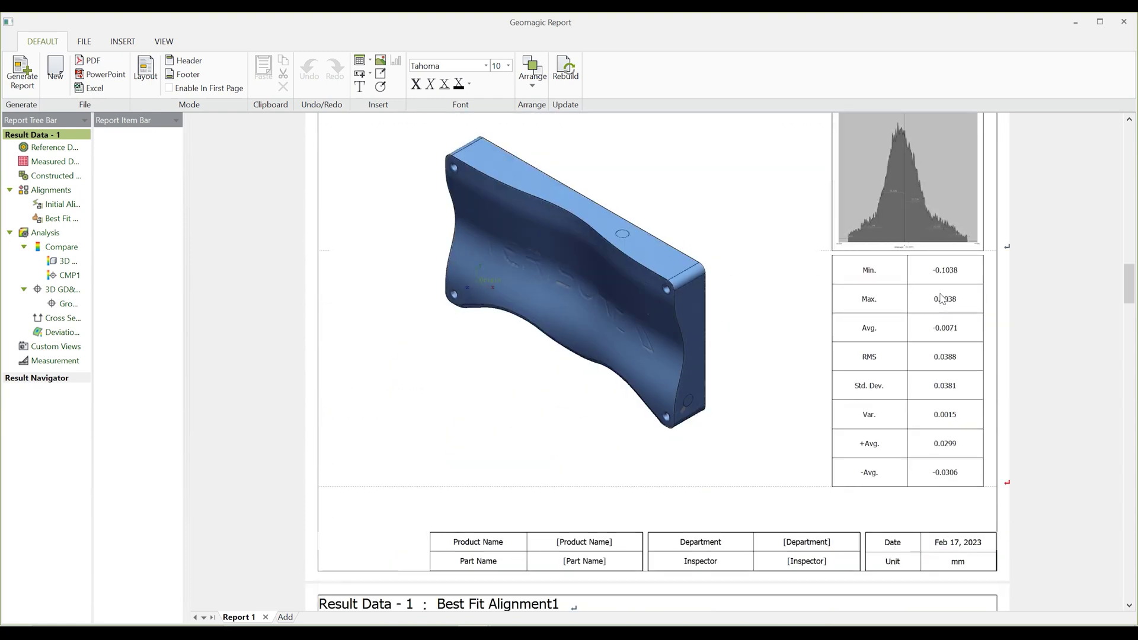
scroll(943, 299, "down", 15)
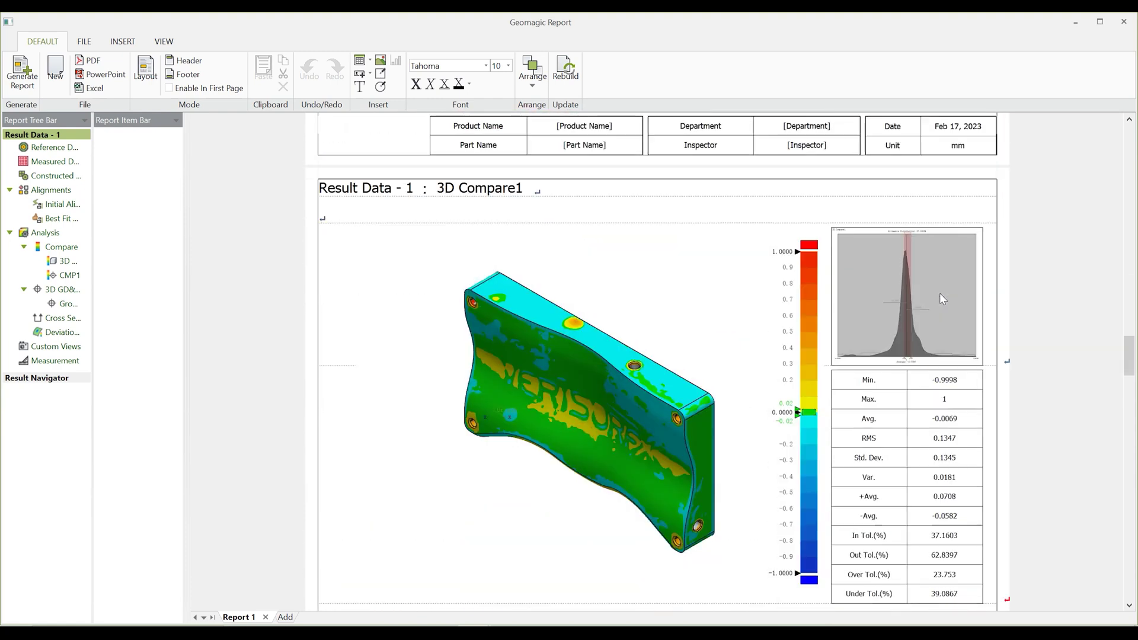
scroll(942, 299, "down", 15)
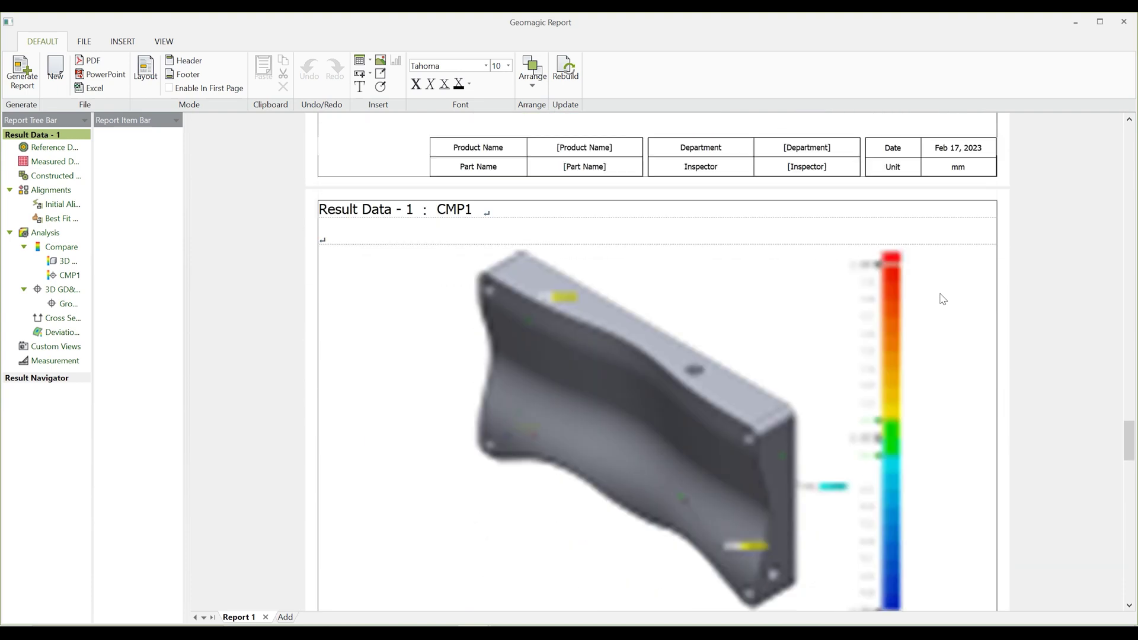
scroll(942, 300, "down", 15)
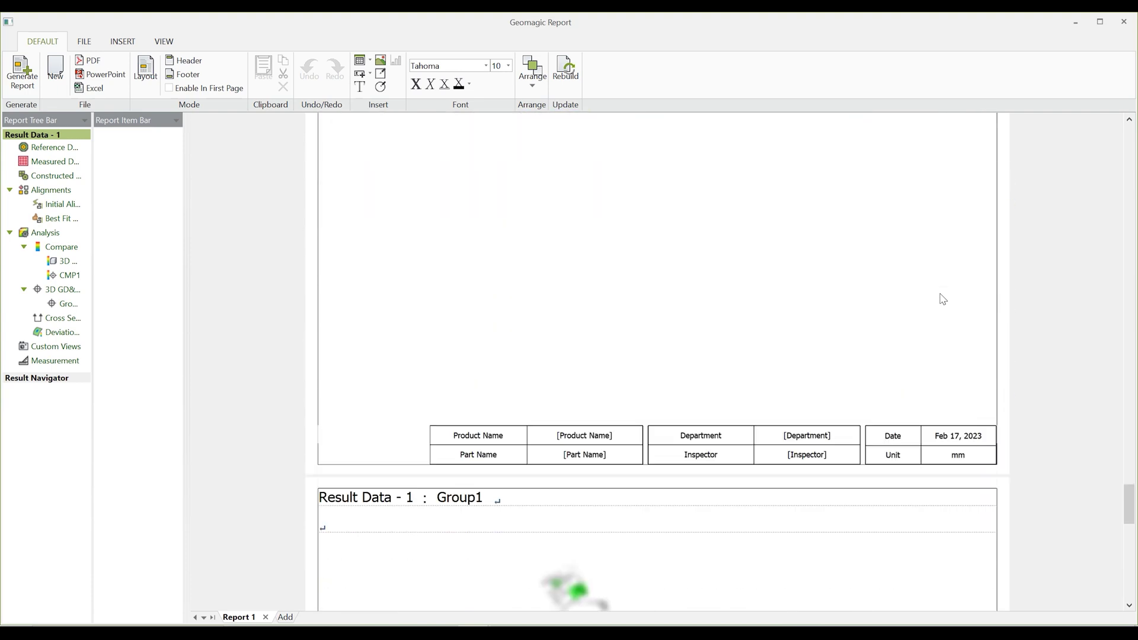
scroll(943, 299, "down", 10)
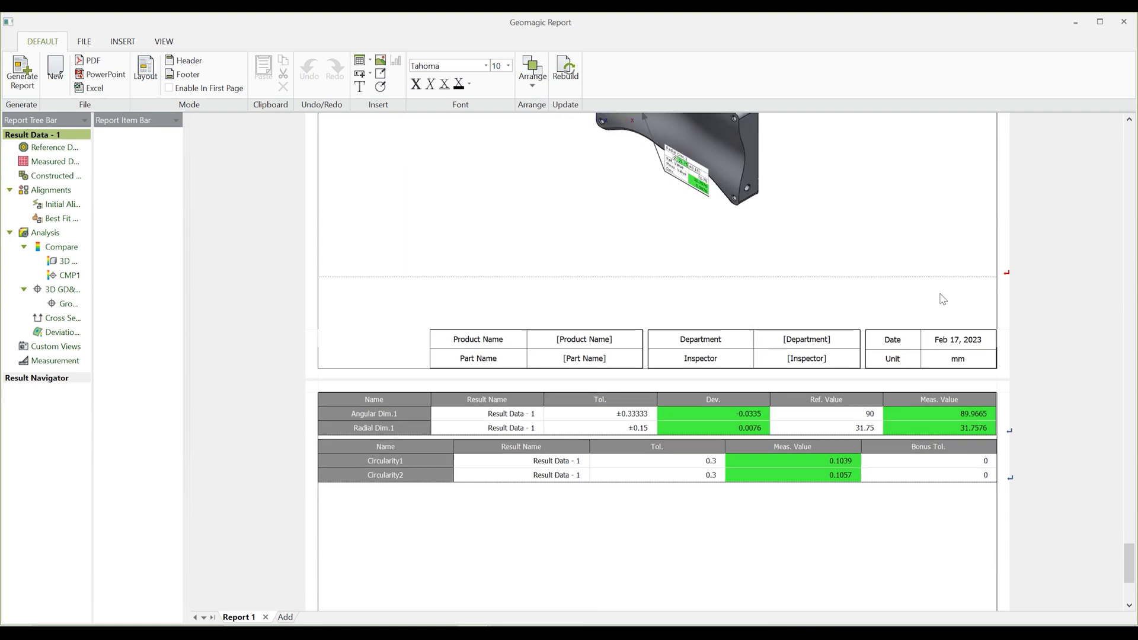